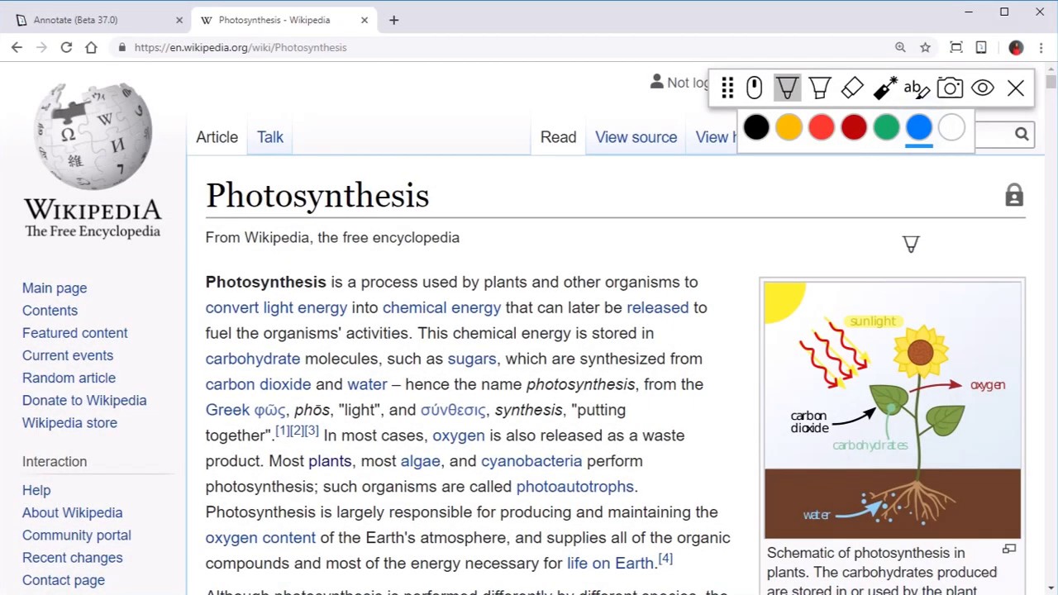
{"action": "mouse_move", "coordinate": [926, 432]}
{"action": "left_mouse_down"}
{"action": "mouse_move", "coordinate": [924, 401]}
{"action": "mouse_move", "coordinate": [926, 442]}
{"action": "mouse_move", "coordinate": [1019, 456]}
{"action": "left_mouse_up"}
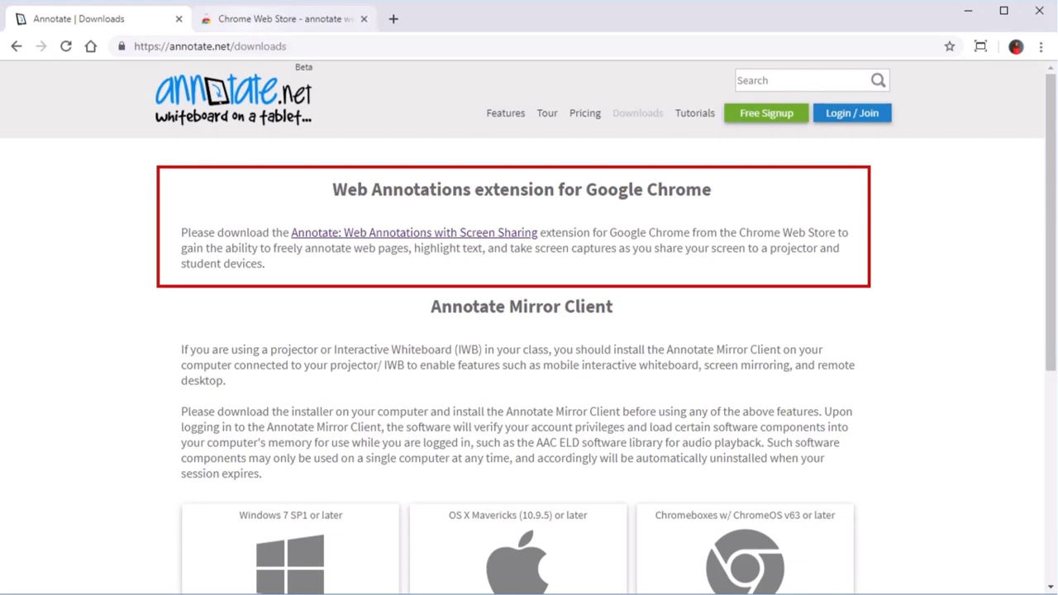
Search the Chrome Web Store for "annotate web annotations" and add the Annotate: Web Annotations with Screen Sharing extension to Chrome.
{"action": "left_click", "coordinate": [257, 18]}
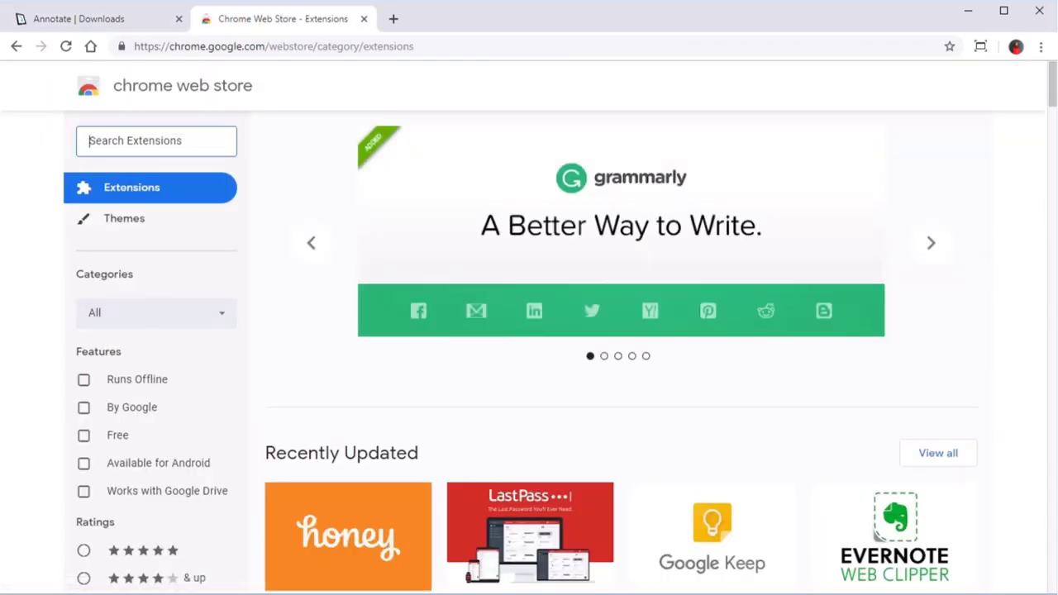
{"action": "type", "text": "annotate web annotations"}
{"action": "key", "text": "Return"}
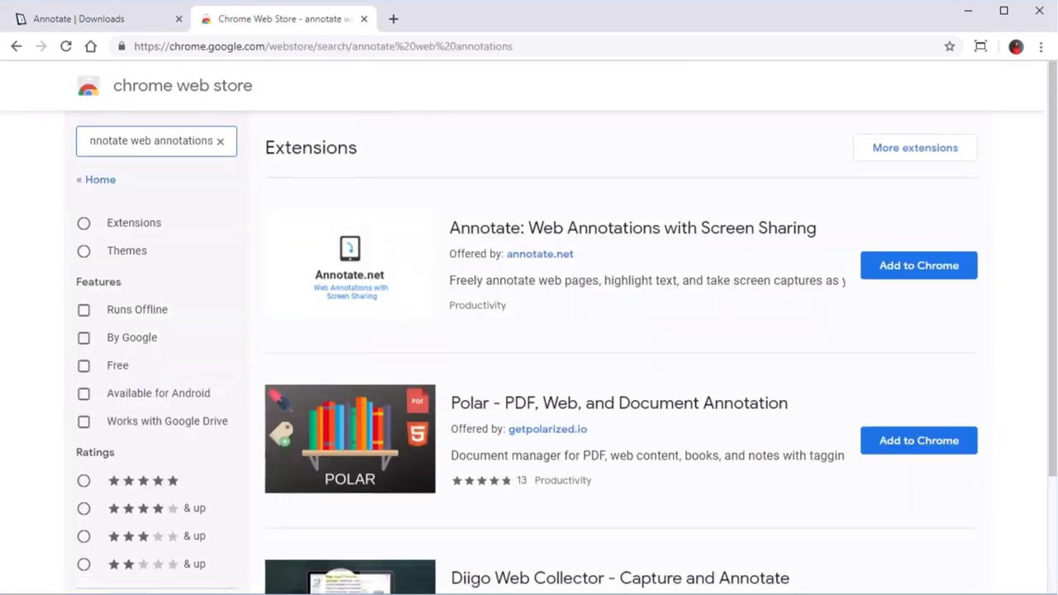
{"action": "left_click", "coordinate": [903, 265]}
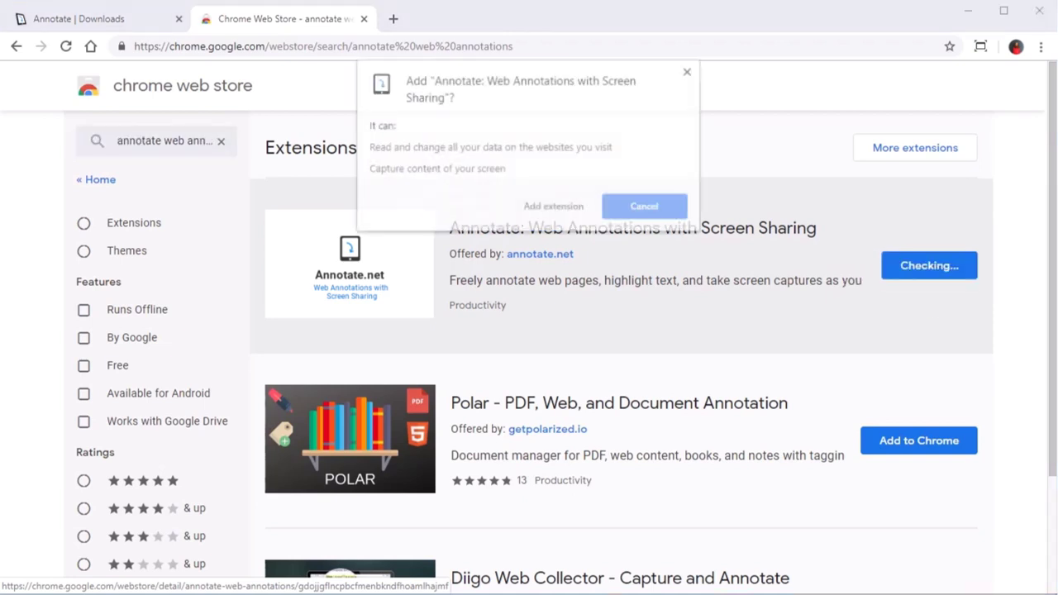
{"action": "left_click", "coordinate": [561, 207]}
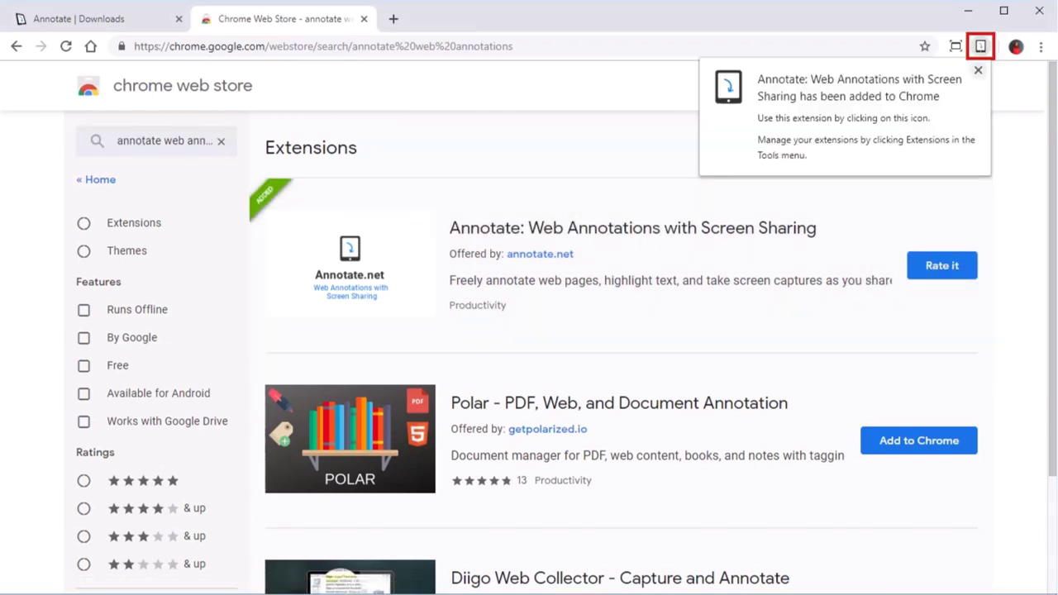
Restart Chrome and sign in to the existing Annotate account through the new extension, using the prefilled credentials.
{"action": "left_click", "coordinate": [1039, 10]}
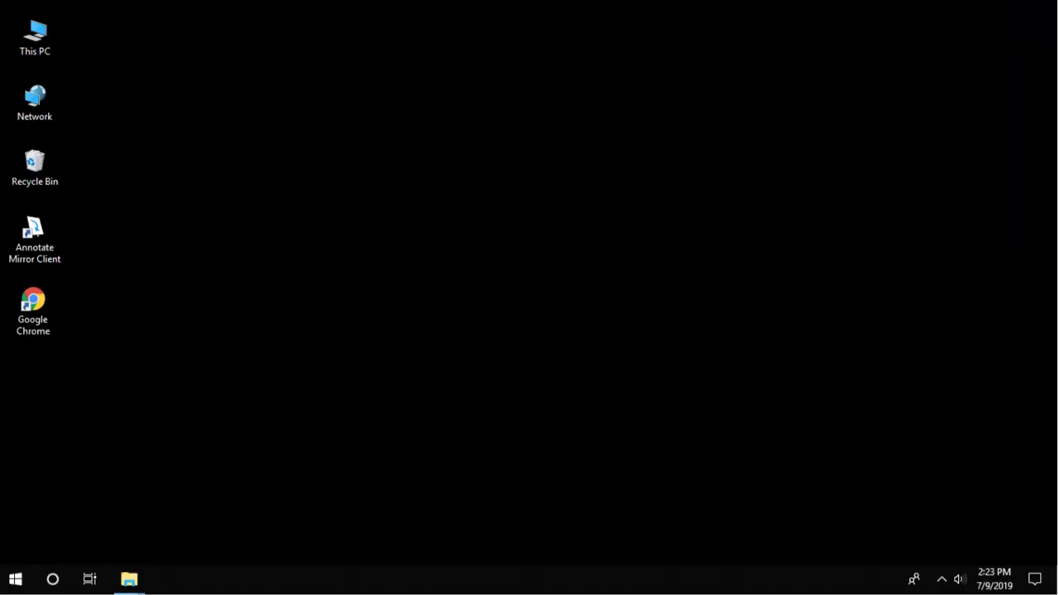
{"action": "double_click", "coordinate": [33, 306]}
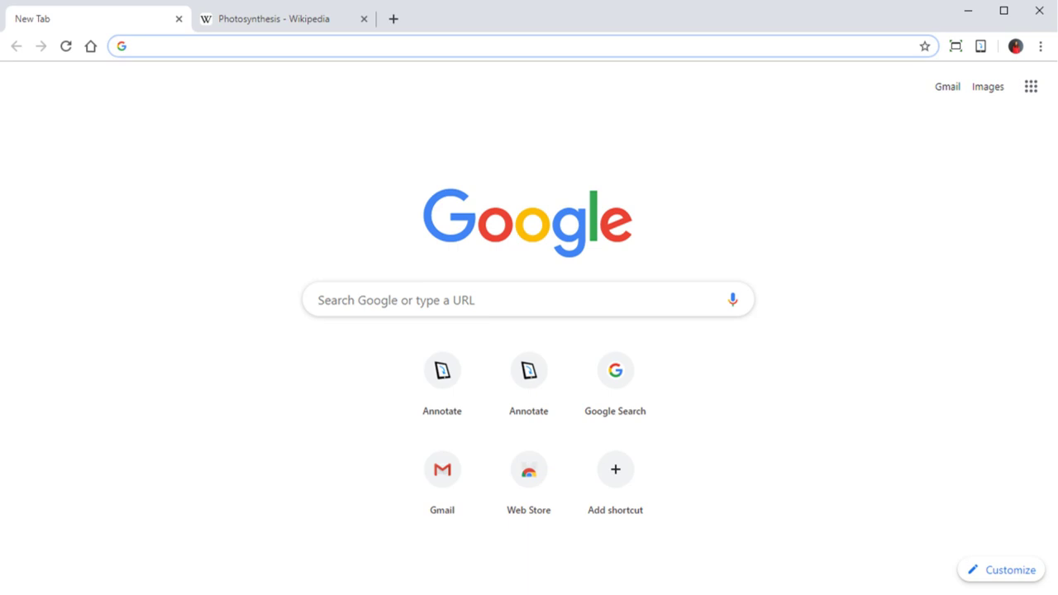
{"action": "left_click", "coordinate": [981, 47]}
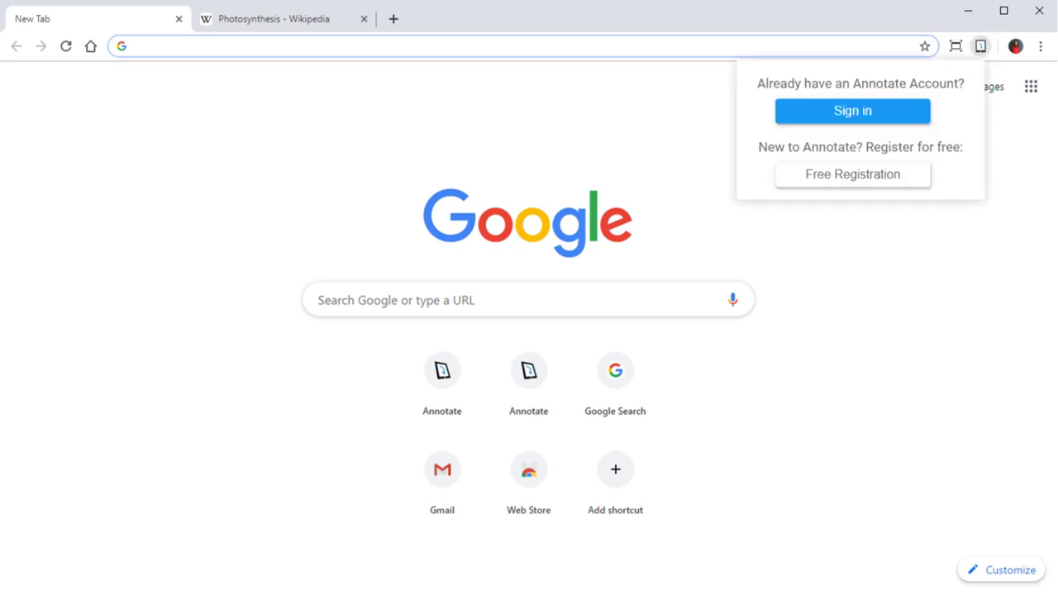
{"action": "left_click", "coordinate": [870, 116]}
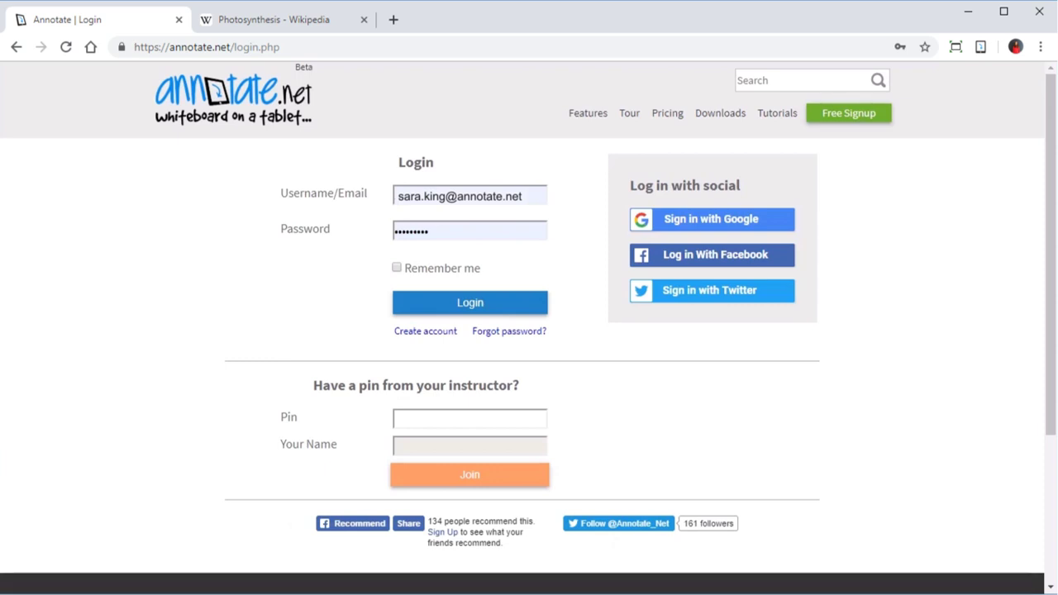
{"action": "left_click", "coordinate": [470, 302]}
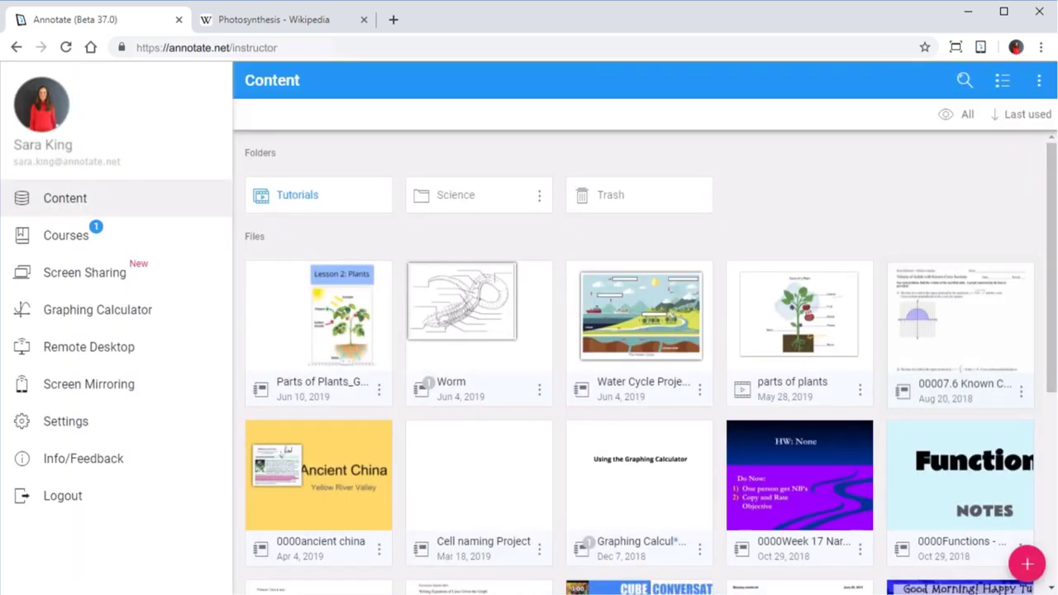
Turn on Annotations in the Annotate extension and switch to the Photosynthesis Wikipedia page.
{"action": "left_click", "coordinate": [980, 48]}
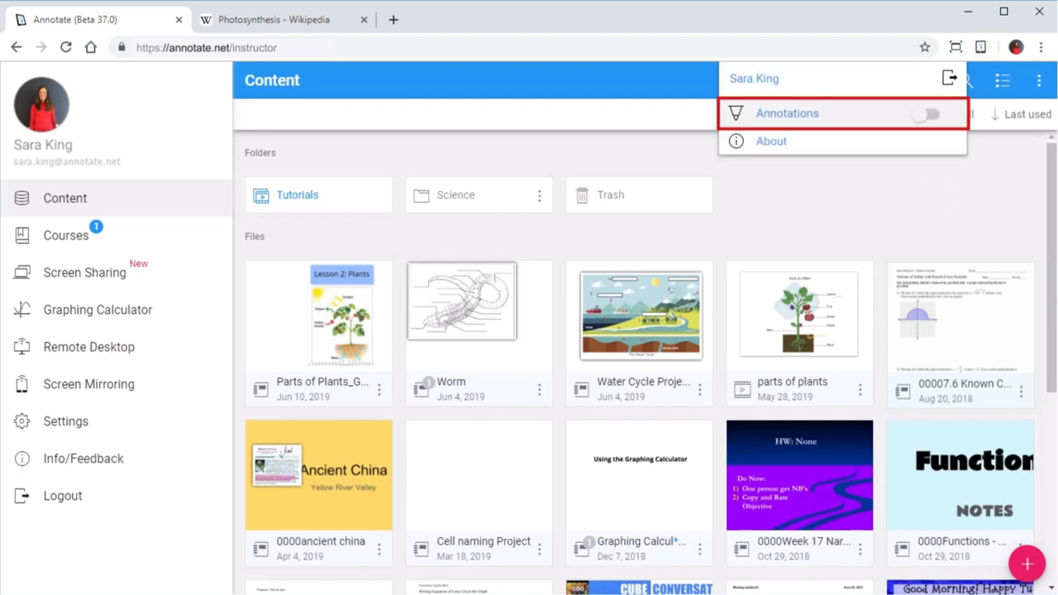
{"action": "left_click", "coordinate": [929, 114]}
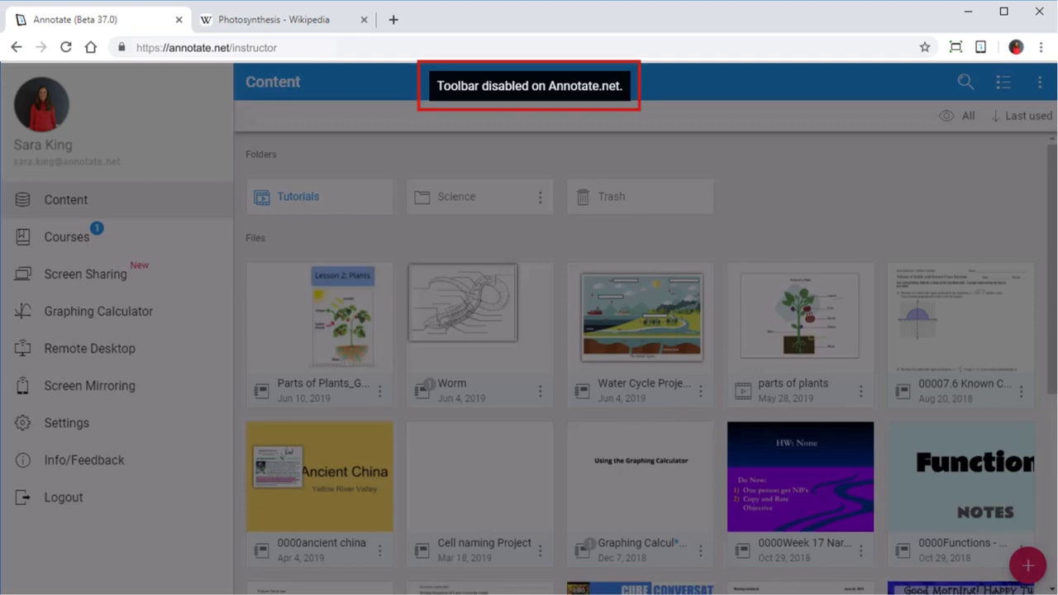
{"action": "left_click", "coordinate": [248, 19]}
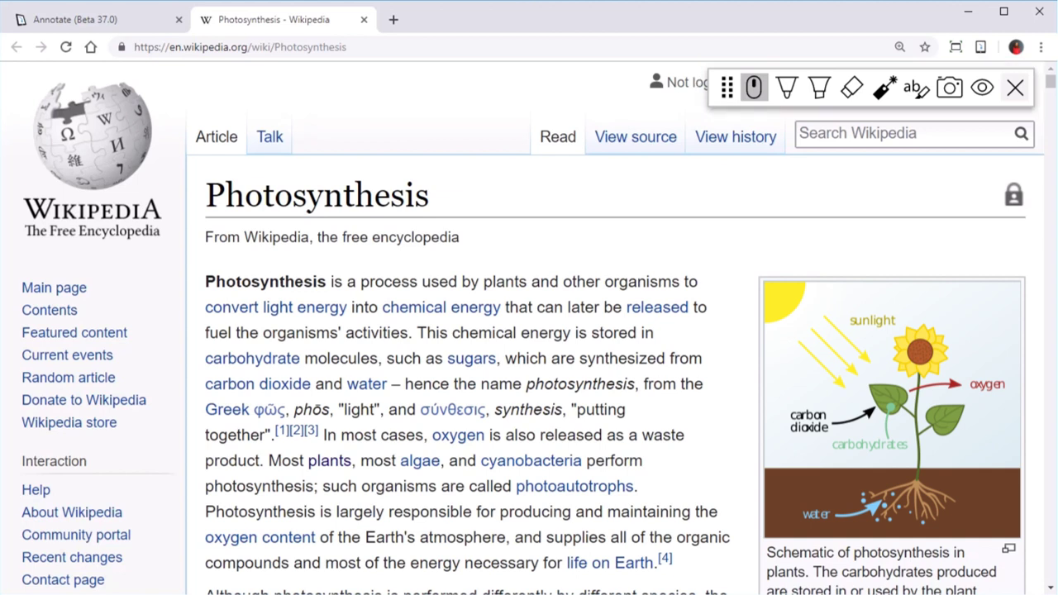
Highlight the diagram's sunlight label in yellow and draw three dark red wavy arrows over the sun rays with the pen.
{"action": "left_click", "coordinate": [819, 87]}
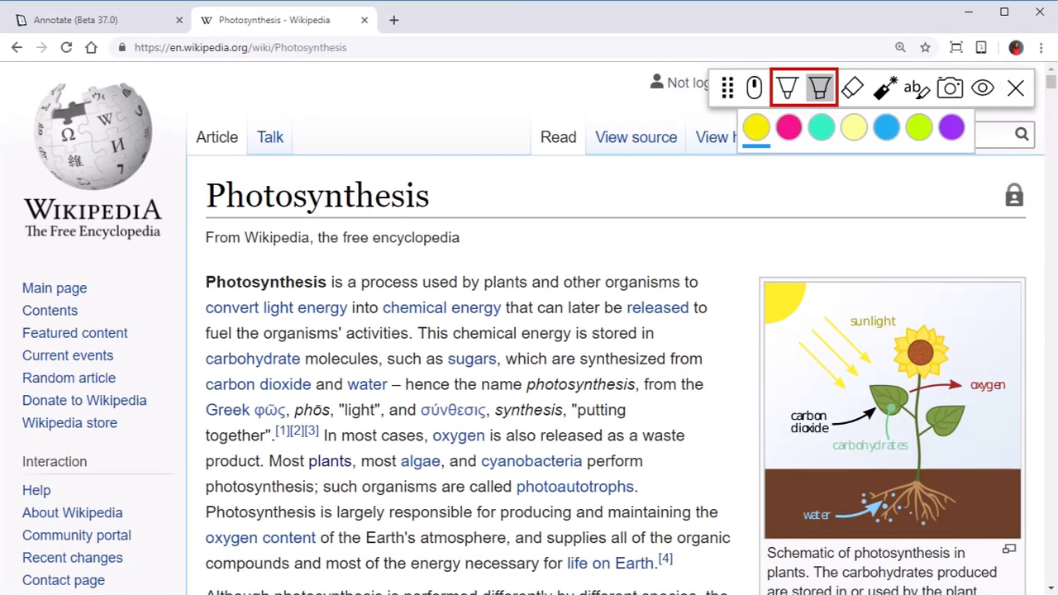
{"action": "left_click_drag", "start_coordinate": [840, 320], "coordinate": [906, 321]}
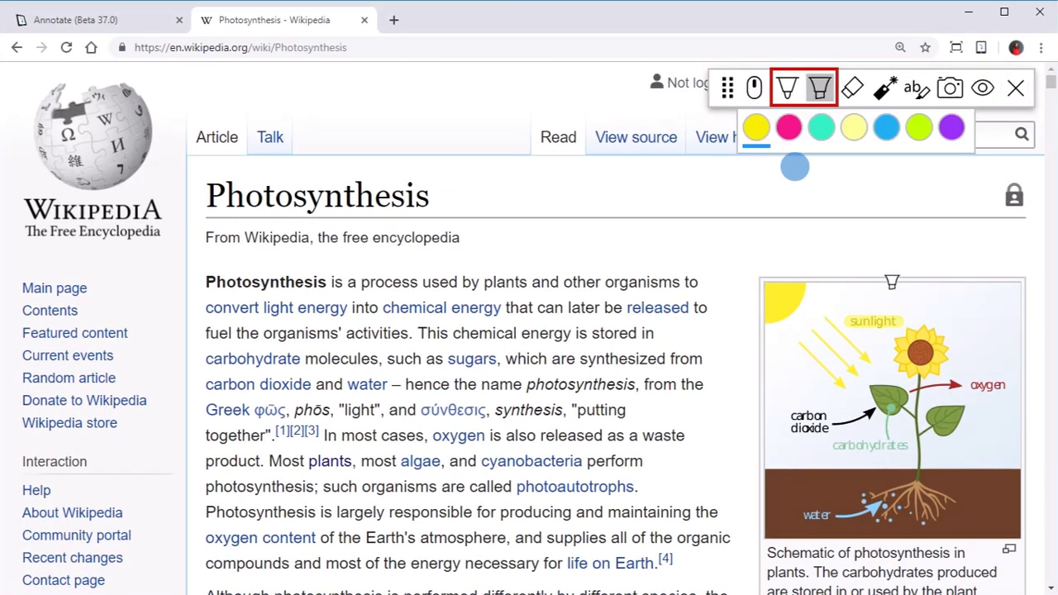
{"action": "left_click", "coordinate": [787, 87]}
{"action": "left_click", "coordinate": [854, 127]}
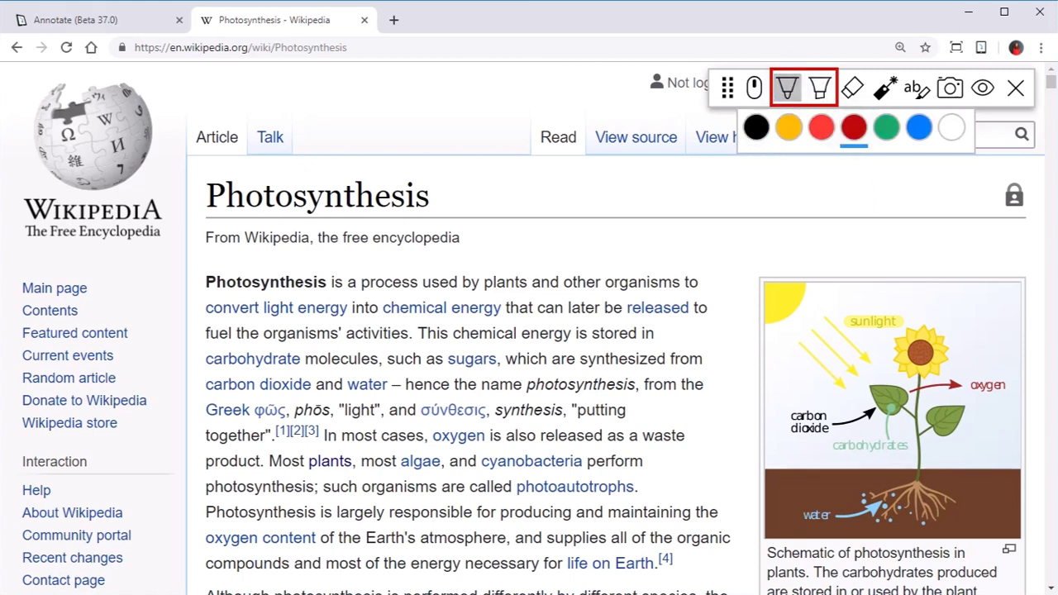
{"action": "left_click_drag", "start_coordinate": [800, 336], "coordinate": [838, 387]}
{"action": "left_click_drag", "start_coordinate": [821, 340], "coordinate": [851, 373]}
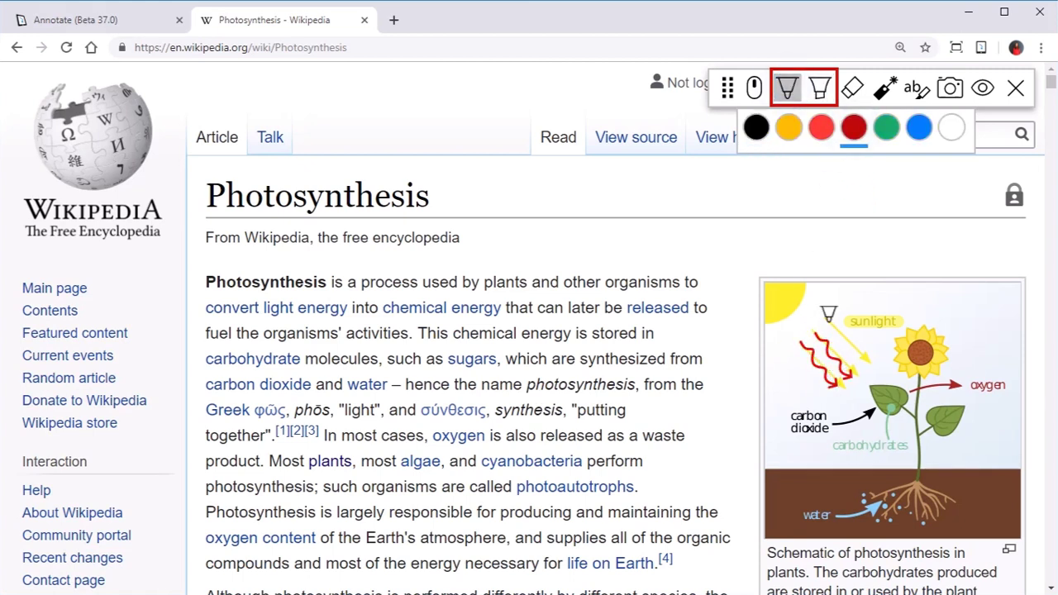
{"action": "left_click_drag", "start_coordinate": [828, 321], "coordinate": [868, 364]}
With the blue pen, circle the leaf right of the stem and write "Chlorophyll" below it, and circle the carbon dioxide and oxygen labels.
{"action": "left_click", "coordinate": [919, 127]}
{"action": "mouse_move", "coordinate": [925, 395]}
{"action": "left_mouse_down"}
{"action": "mouse_move", "coordinate": [922, 437]}
{"action": "mouse_move", "coordinate": [947, 453]}
{"action": "mouse_move", "coordinate": [1015, 453]}
{"action": "left_mouse_up"}
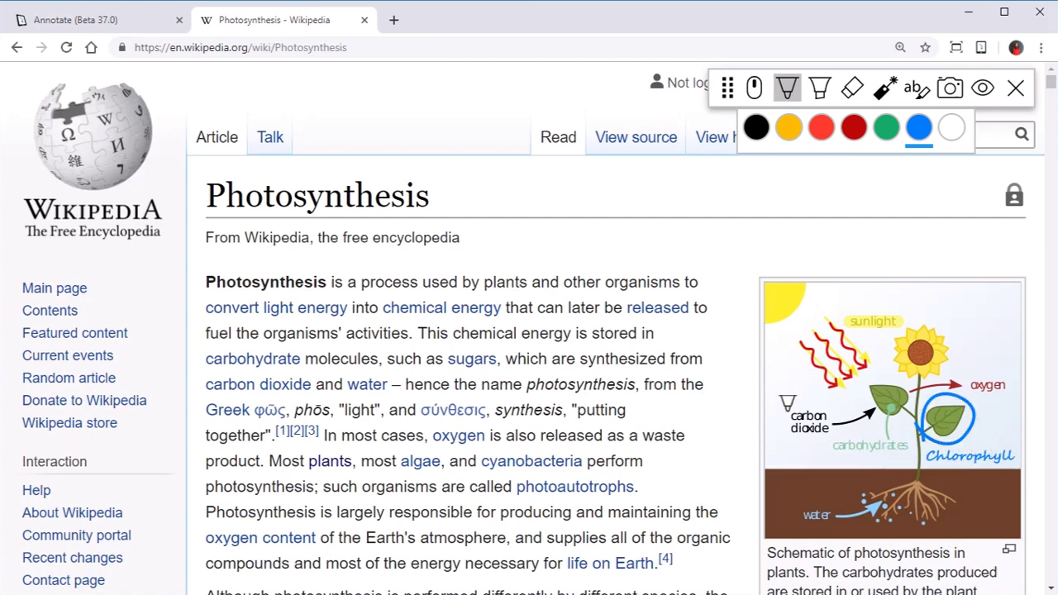
{"action": "mouse_move", "coordinate": [787, 409]}
{"action": "left_mouse_down"}
{"action": "mouse_move", "coordinate": [777, 430]}
{"action": "mouse_move", "coordinate": [799, 407]}
{"action": "left_mouse_up"}
{"action": "mouse_move", "coordinate": [963, 370]}
{"action": "left_mouse_down"}
{"action": "mouse_move", "coordinate": [1014, 386]}
{"action": "mouse_move", "coordinate": [967, 390]}
{"action": "left_mouse_up"}
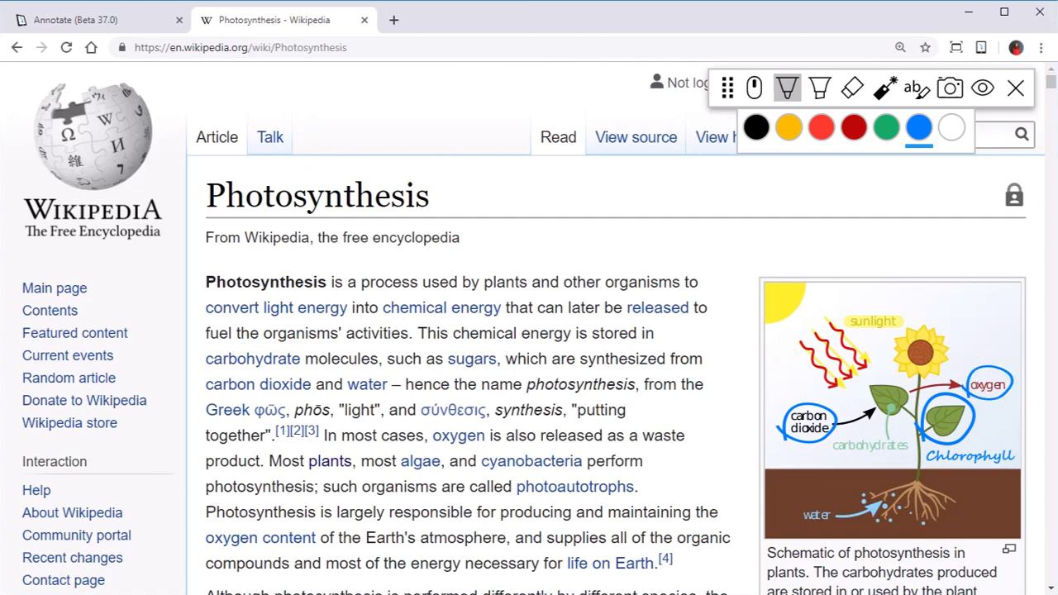
Erase the yellow sunlight highlight and the blue circles around the oxygen and carbon dioxide labels.
{"action": "left_click", "coordinate": [853, 88]}
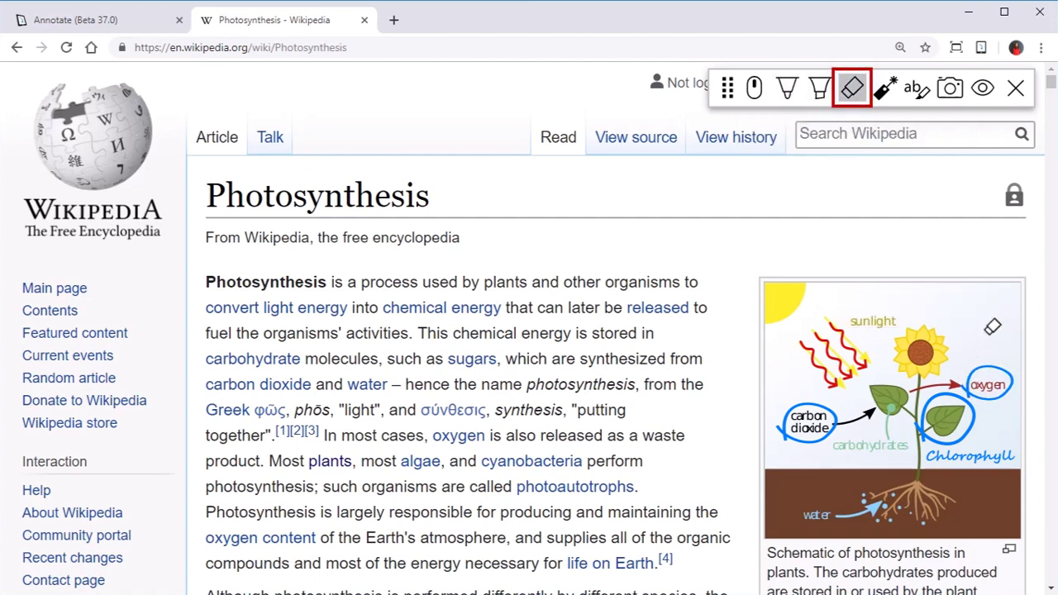
{"action": "left_click", "coordinate": [994, 372]}
{"action": "left_click", "coordinate": [809, 417]}
Activate the laser pointer for pointing at the page.
{"action": "left_click", "coordinate": [885, 88]}
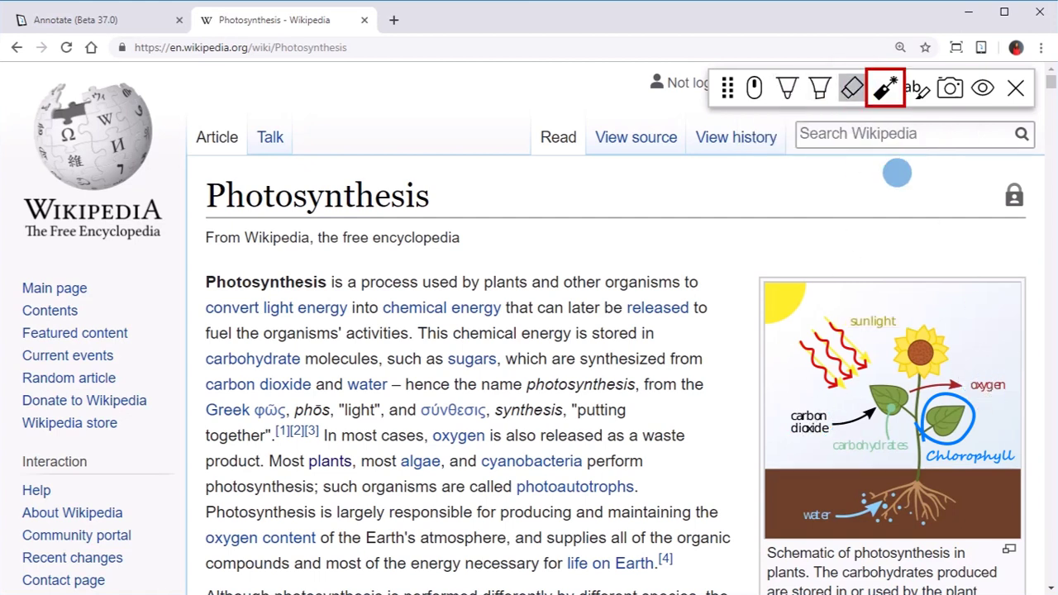
{"action": "left_click", "coordinate": [885, 88]}
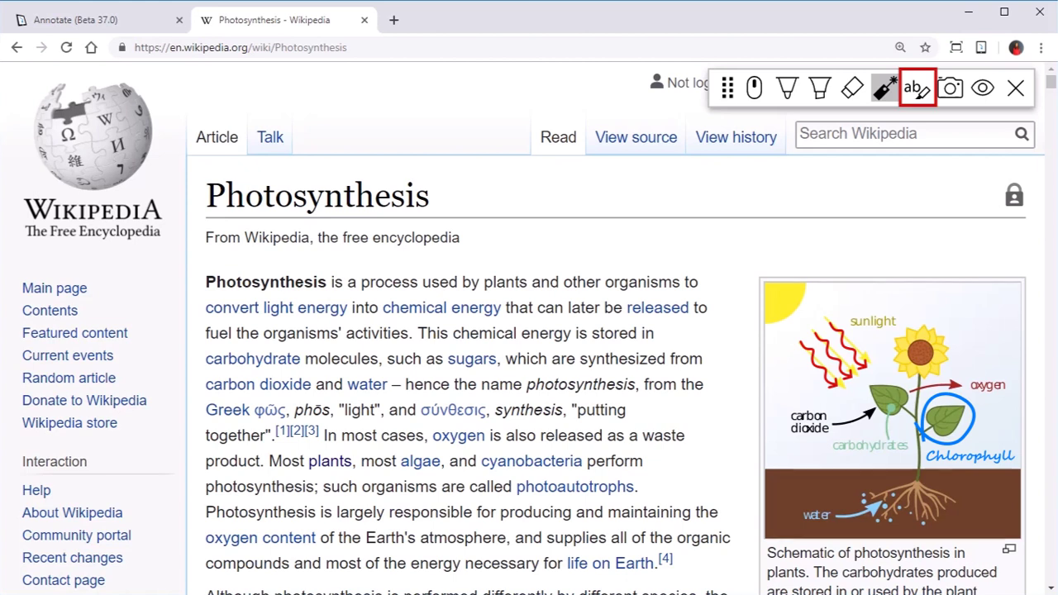
Text-highlight the article's opening sentence in yellow and "Photosynthesis is largely responsible for producing and maintaining the oxygen content of the Earth's atmosphere," in turquoise.
{"action": "left_click", "coordinate": [917, 87]}
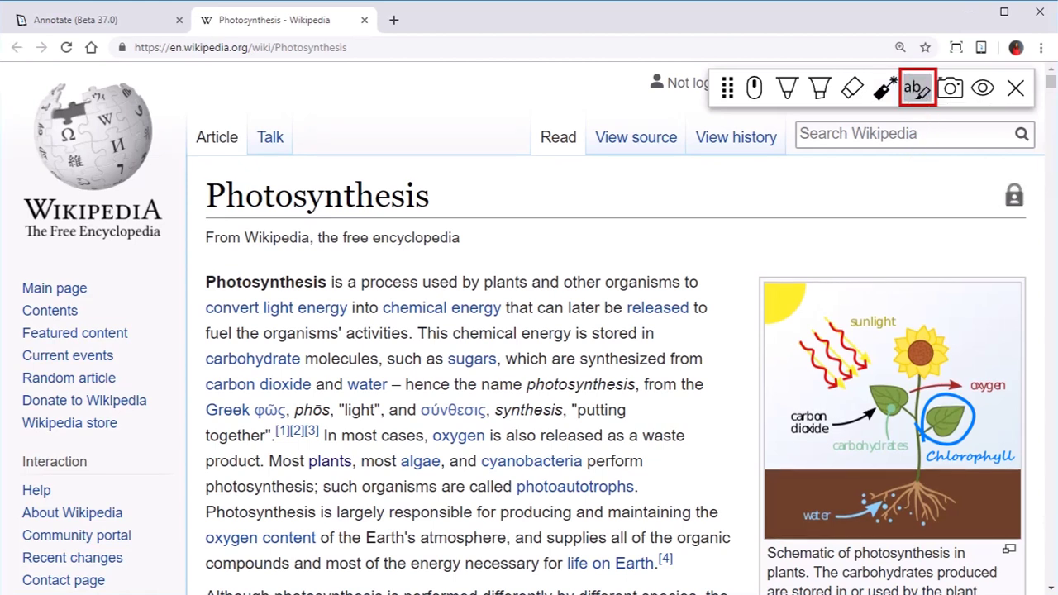
{"action": "mouse_move", "coordinate": [206, 282]}
{"action": "left_mouse_down"}
{"action": "mouse_move", "coordinate": [701, 282]}
{"action": "mouse_move", "coordinate": [411, 333]}
{"action": "left_mouse_up"}
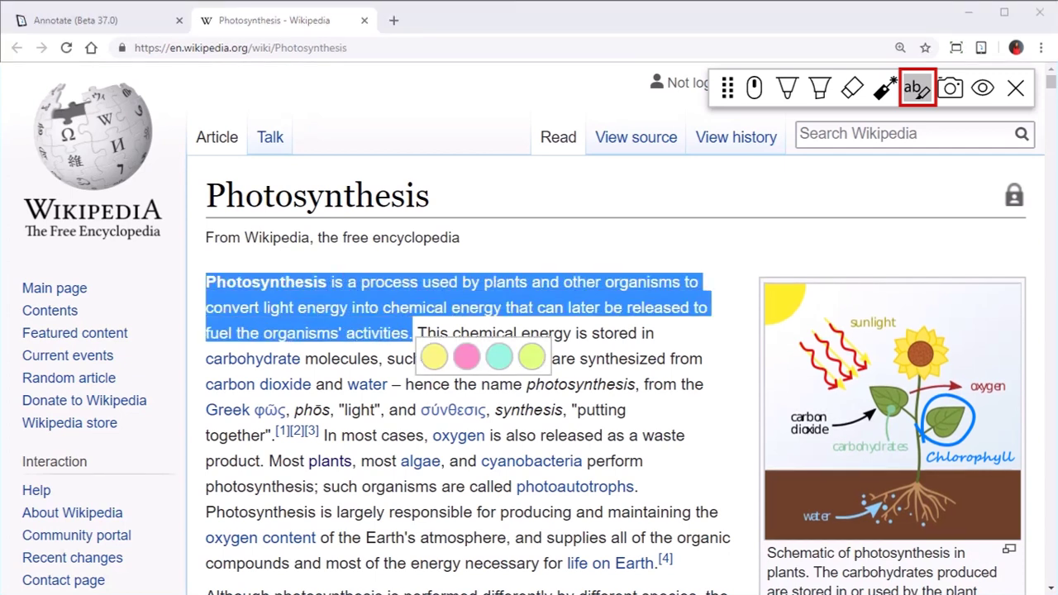
{"action": "left_click", "coordinate": [434, 357]}
{"action": "left_click_drag", "start_coordinate": [206, 513], "coordinate": [511, 537]}
{"action": "left_click", "coordinate": [626, 550]}
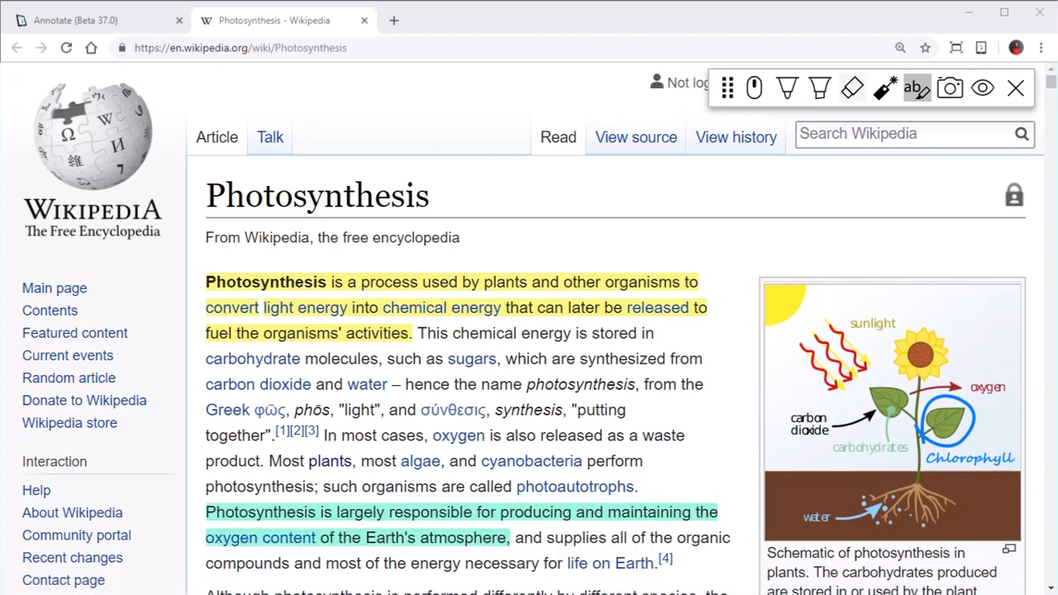
Delete the yellow text highlight from the article's opening sentence.
{"action": "left_click", "coordinate": [397, 308]}
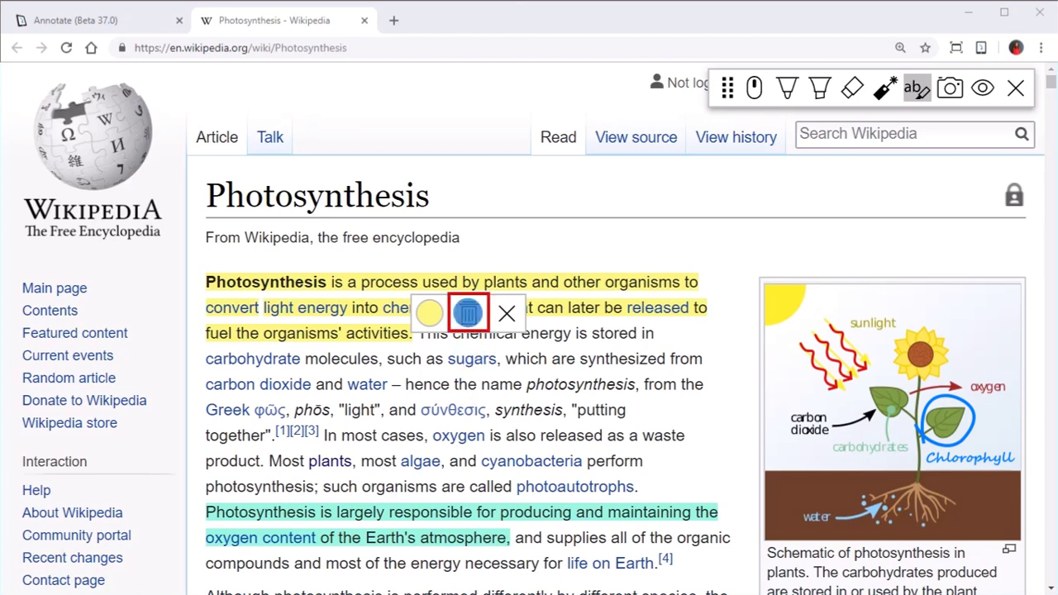
{"action": "left_click", "coordinate": [469, 312]}
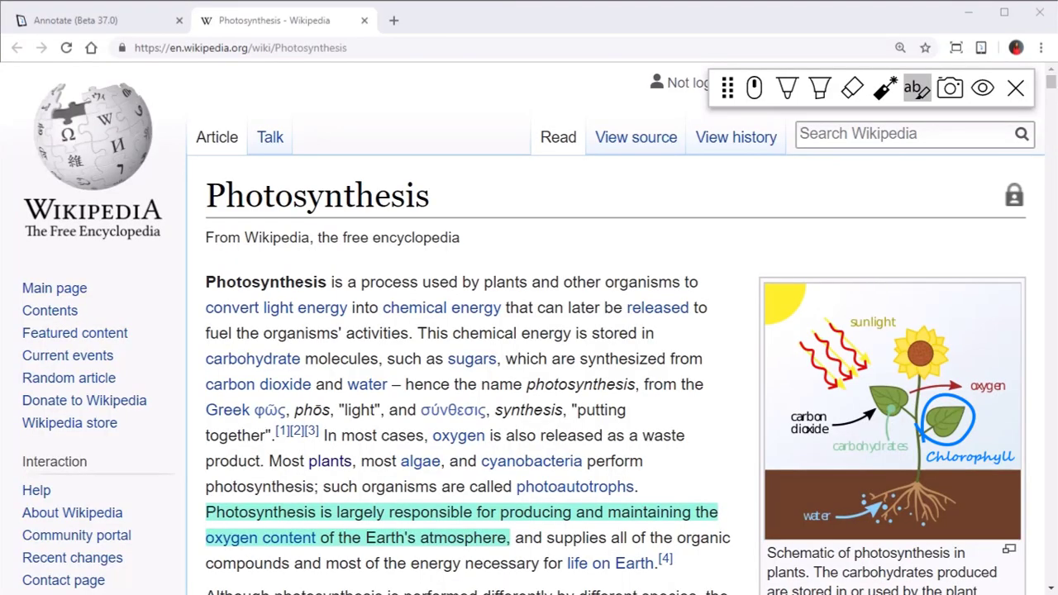
Draw a dark red wavy arrow from the diagram's edge to the blue-circled leaf.
{"action": "scroll", "coordinate": [616, 331], "scroll_direction": "down", "scroll_amount": 20}
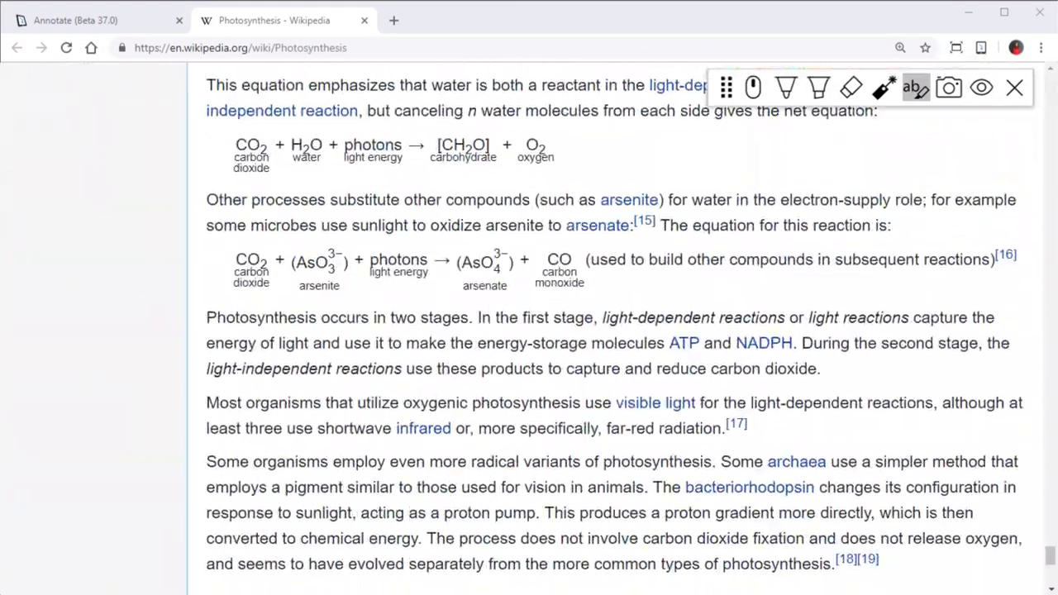
{"action": "scroll", "coordinate": [615, 331], "scroll_direction": "up", "scroll_amount": 20}
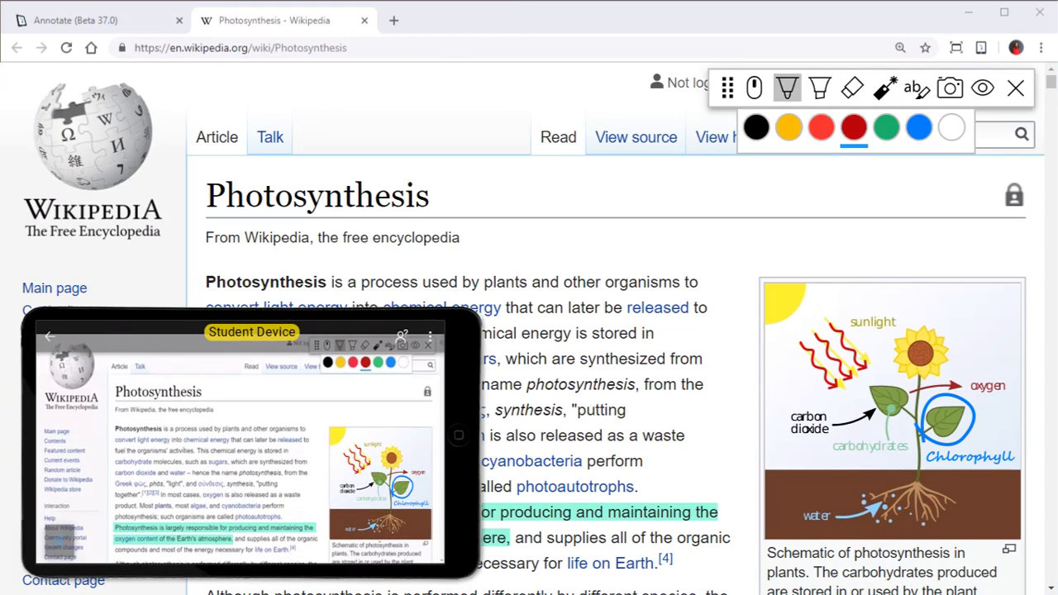
{"action": "left_click_drag", "start_coordinate": [1018, 428], "coordinate": [961, 418]}
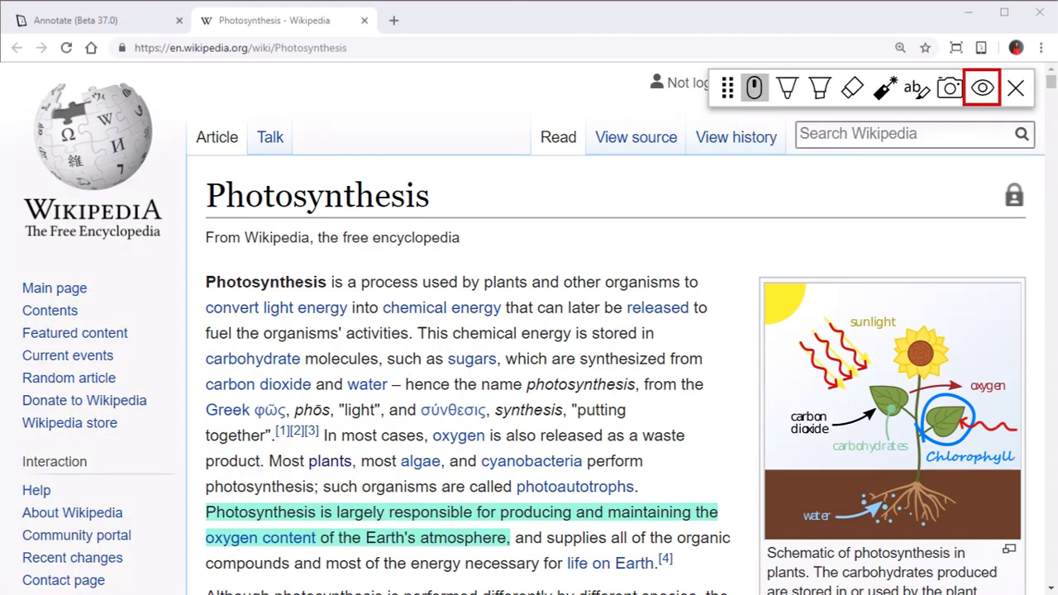
Toggle the visibility of the page annotations and close the annotation toolbar.
{"action": "left_click", "coordinate": [982, 88]}
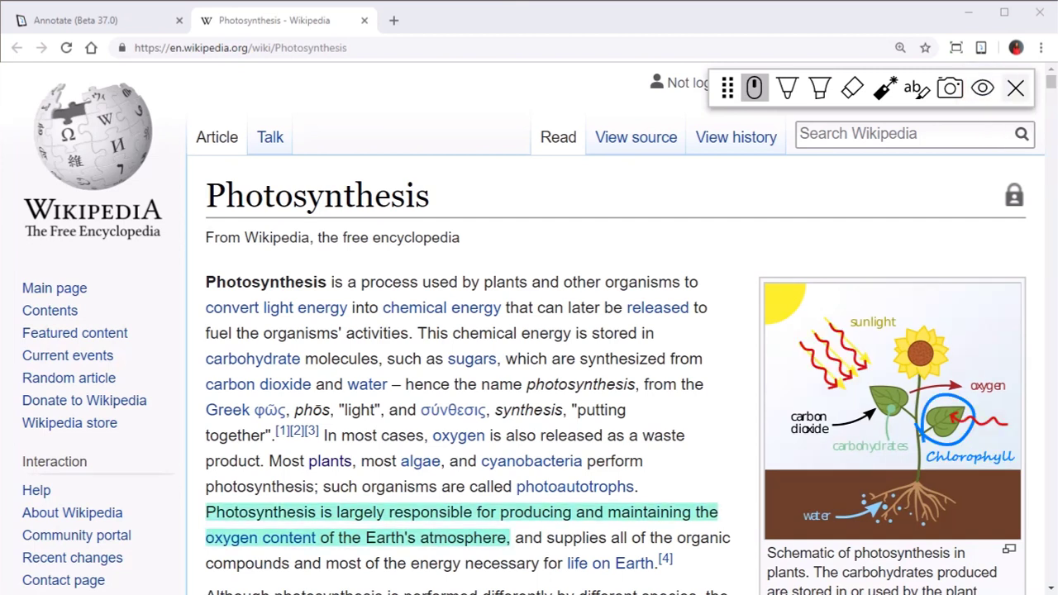
{"action": "left_click", "coordinate": [1015, 87]}
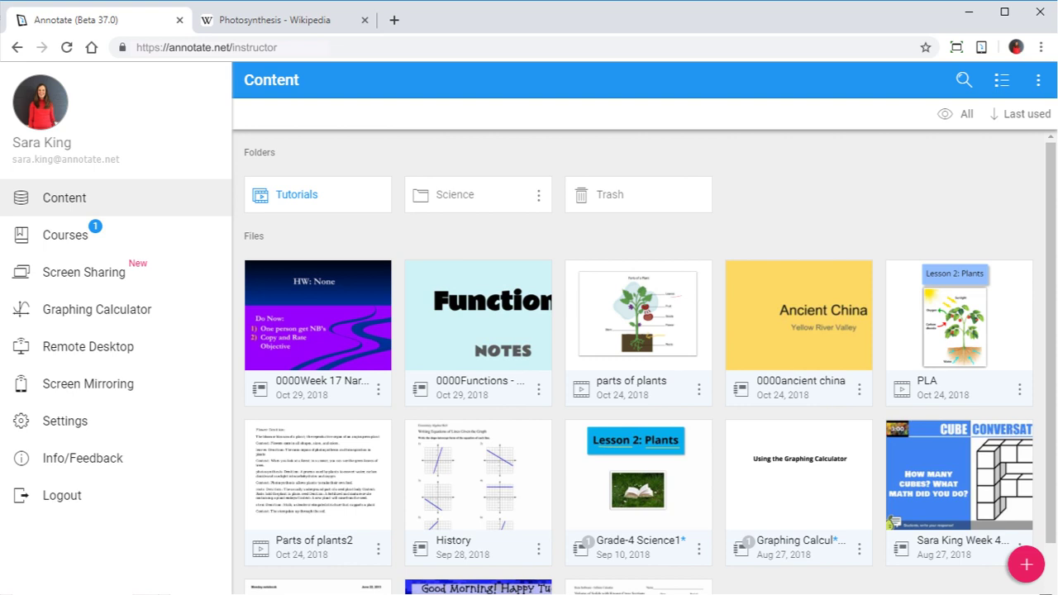
Open the "parts of plants" lesson file in Annotate and return to the Photosynthesis Wikipedia page.
{"action": "left_click", "coordinate": [644, 356]}
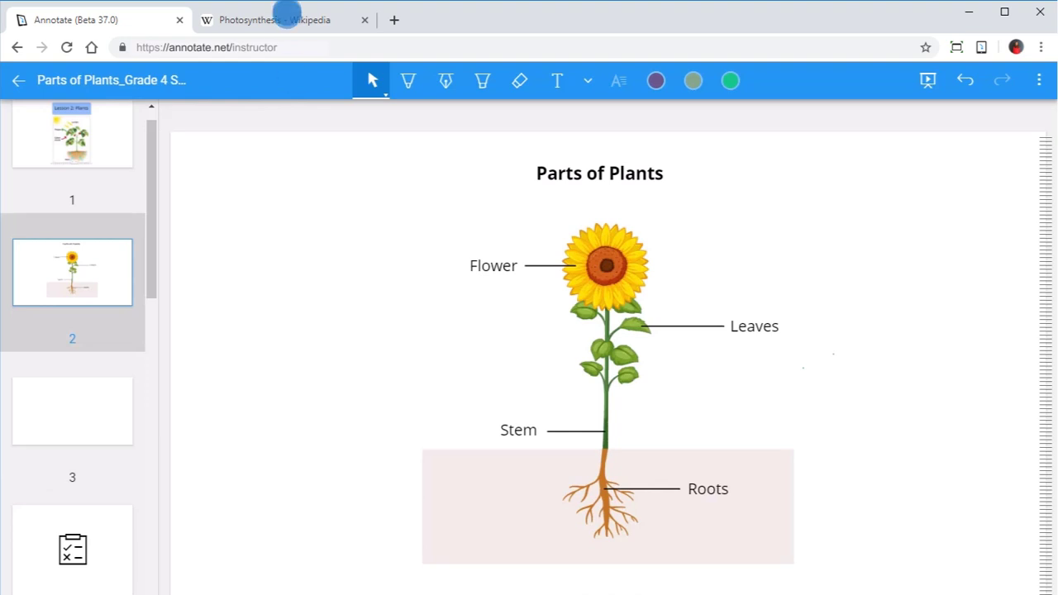
{"action": "left_click", "coordinate": [286, 15]}
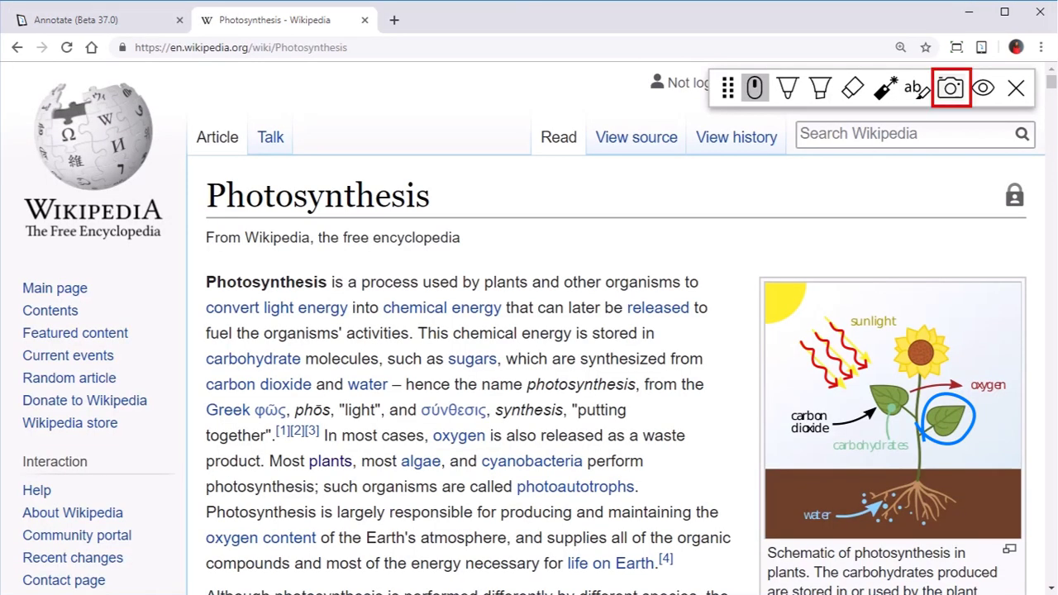
Capture a screenshot of the annotated photosynthesis diagram, fitting the capture frame to the diagram, and switch to the Annotate lesson.
{"action": "left_click", "coordinate": [951, 88]}
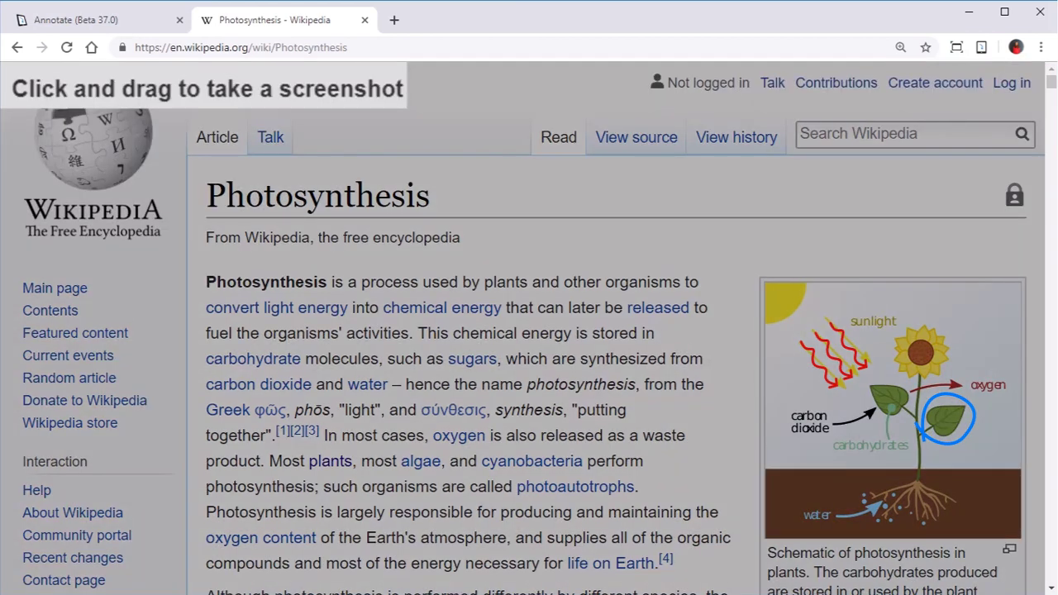
{"action": "left_click_drag", "start_coordinate": [713, 243], "coordinate": [1012, 516]}
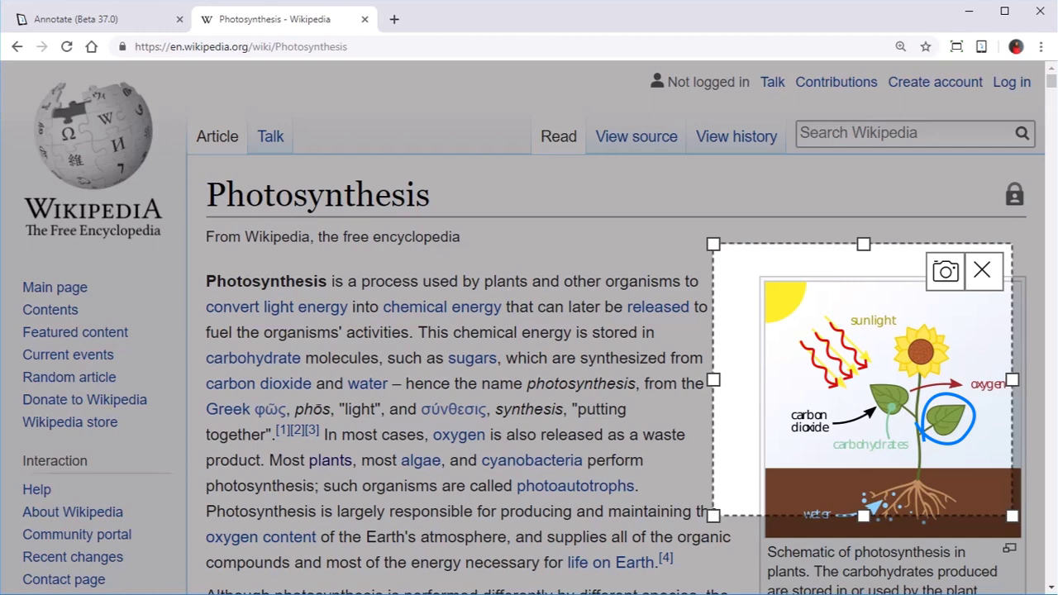
{"action": "left_click_drag", "start_coordinate": [712, 380], "coordinate": [756, 380]}
{"action": "left_click_drag", "start_coordinate": [875, 376], "coordinate": [881, 407]}
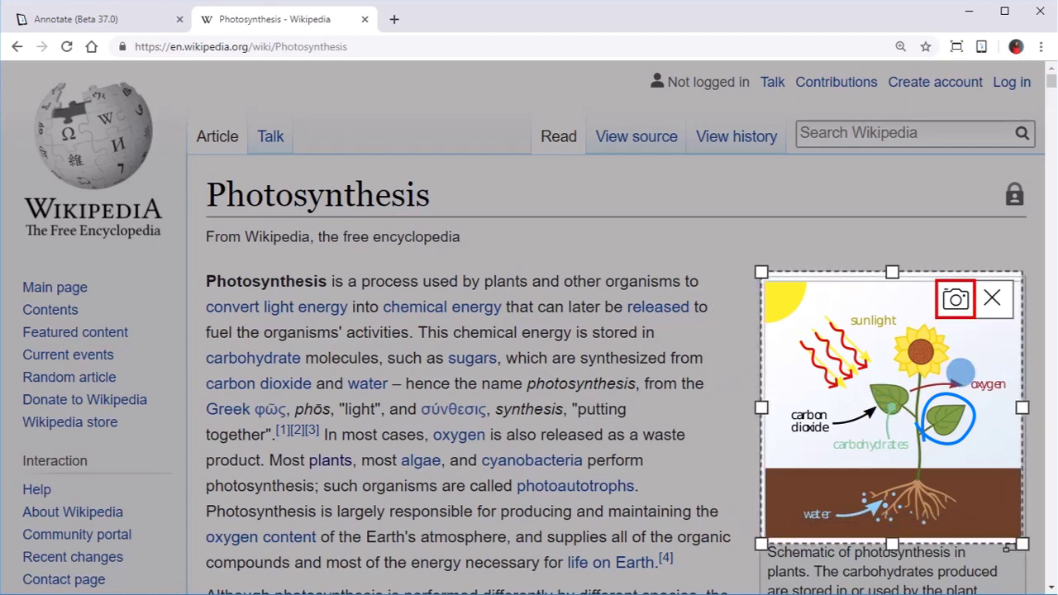
{"action": "left_click", "coordinate": [954, 298]}
{"action": "left_click", "coordinate": [106, 19]}
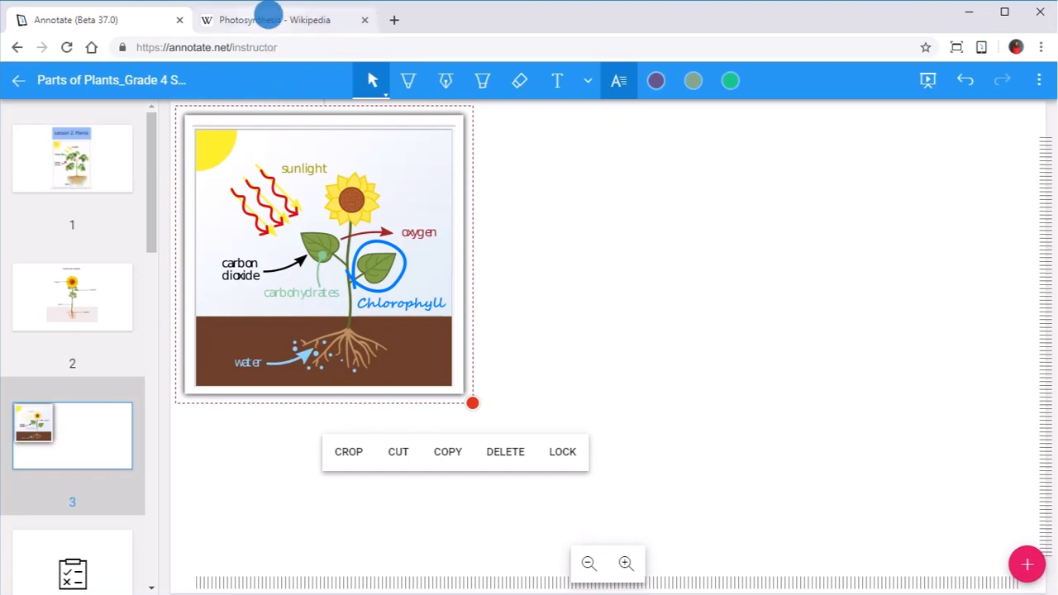
Add the leaf image from the Wikipedia article's Factors section to the notebook and switch back to the Annotate lesson.
{"action": "left_click", "coordinate": [273, 20]}
{"action": "scroll", "coordinate": [529, 330], "scroll_direction": "down", "scroll_amount": 15}
{"action": "scroll", "coordinate": [893, 279], "scroll_direction": "down", "scroll_amount": 15}
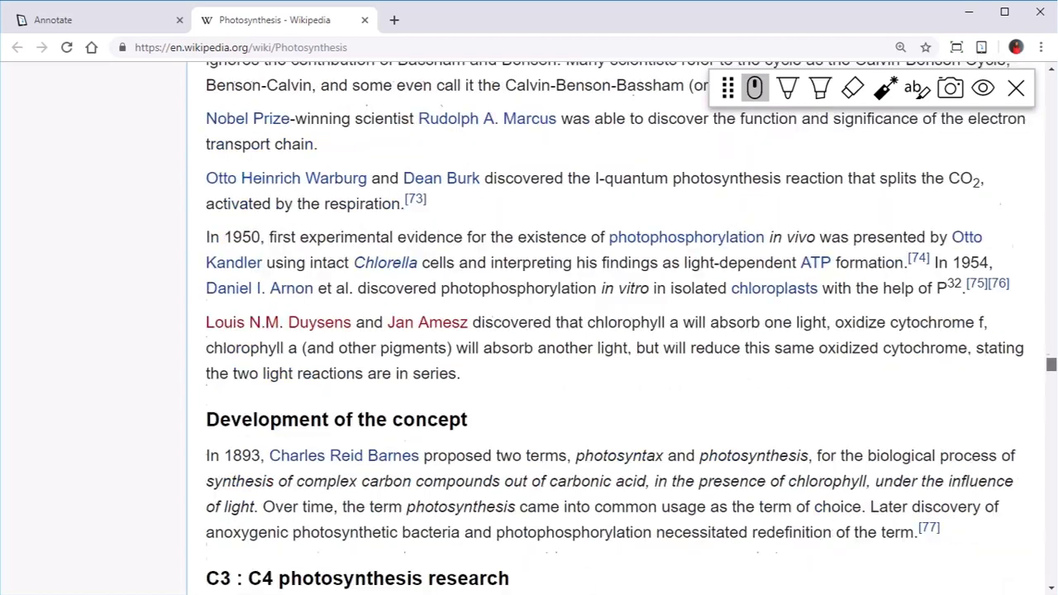
{"action": "right_click", "coordinate": [883, 201]}
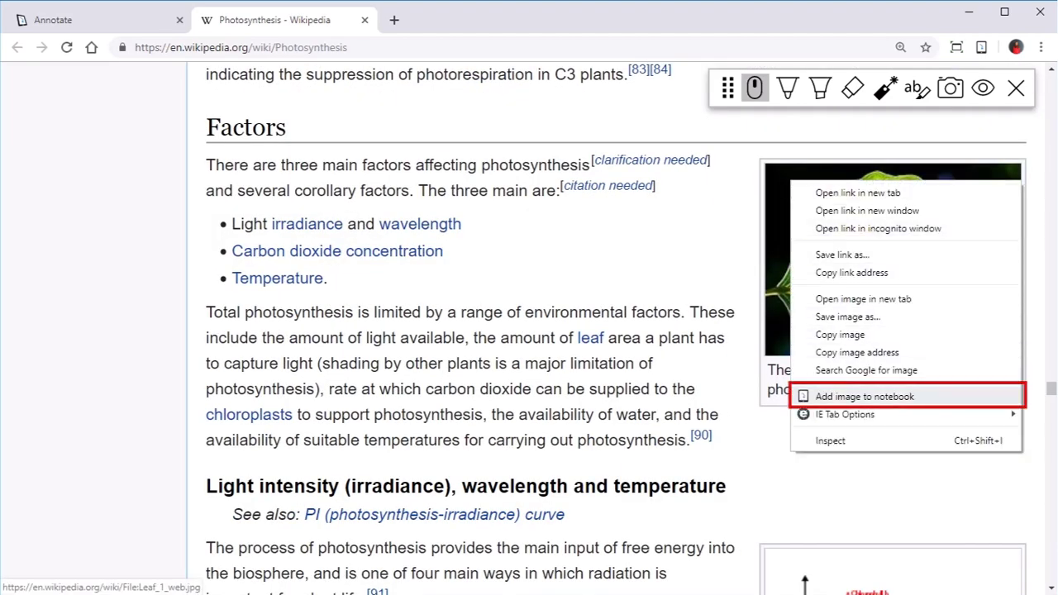
{"action": "left_click", "coordinate": [932, 397]}
{"action": "left_click", "coordinate": [79, 20]}
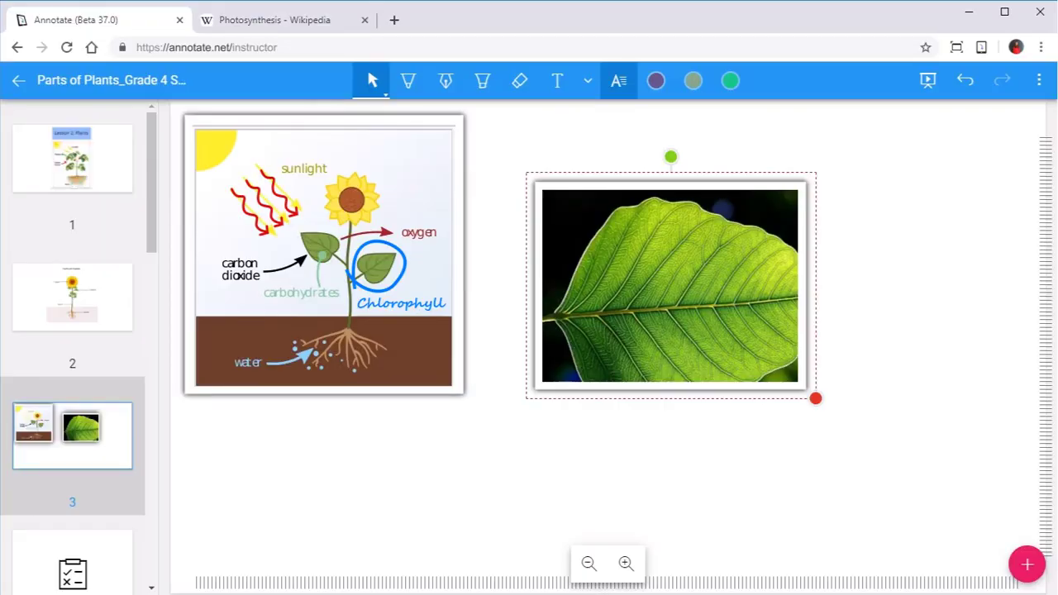